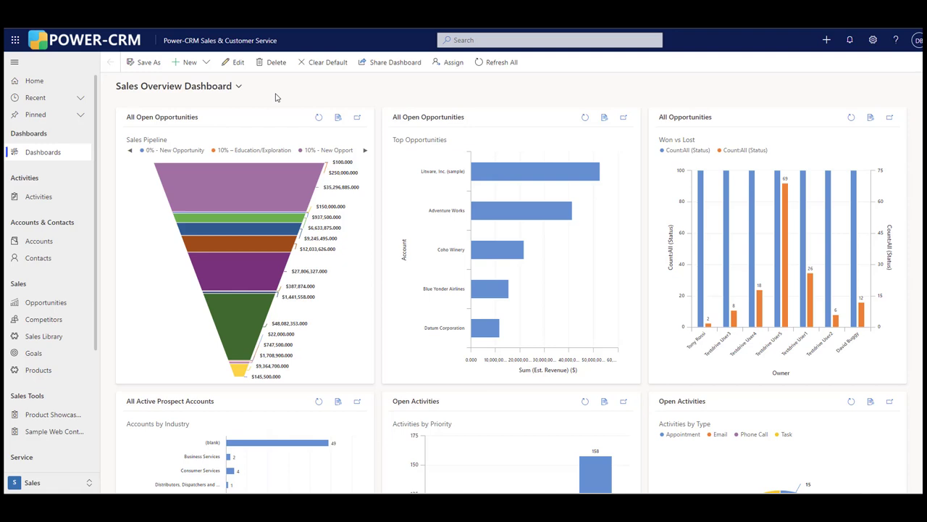
Open the Opportunities list and visualize its All Opportunities view as a Power BI report
click(39, 242)
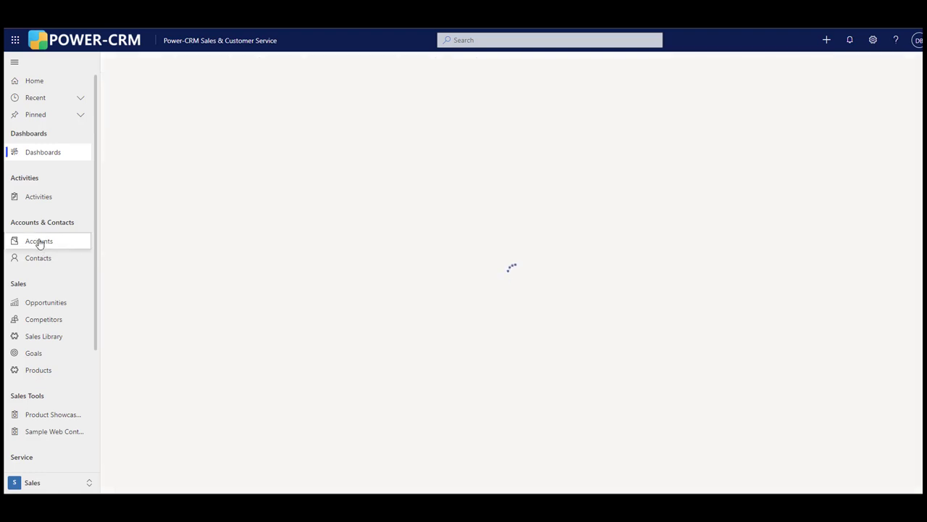
click(48, 304)
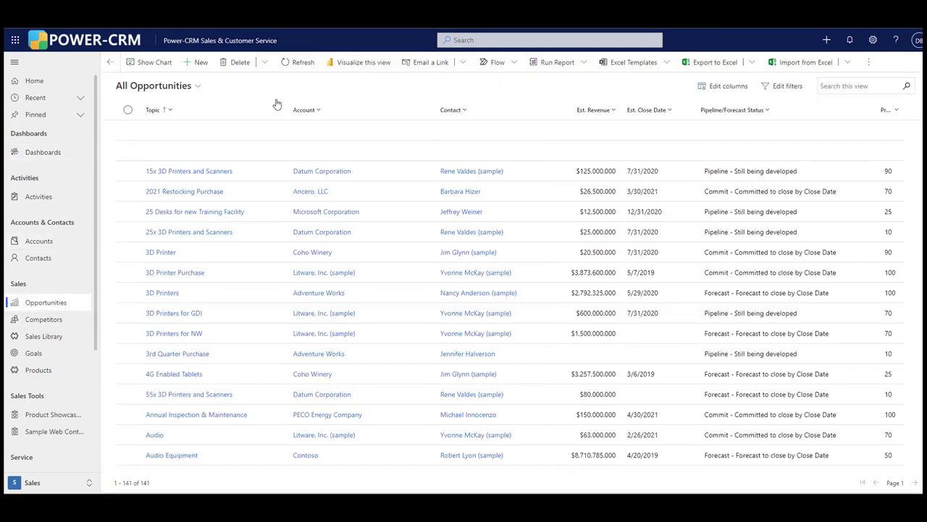
click(197, 87)
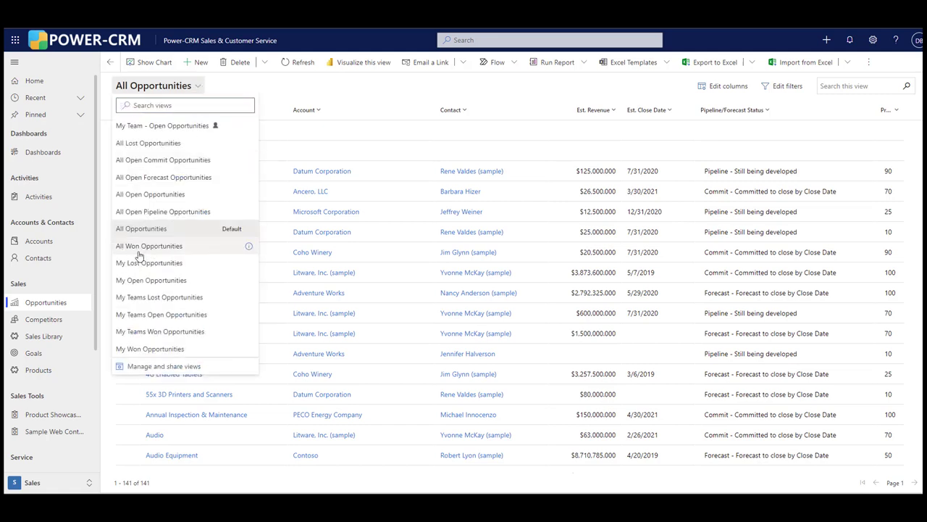
click(270, 92)
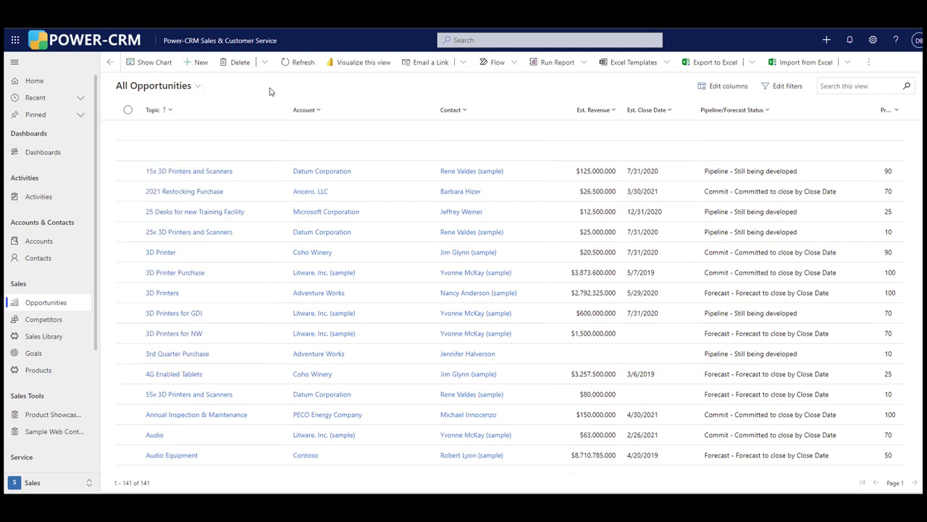
click(359, 62)
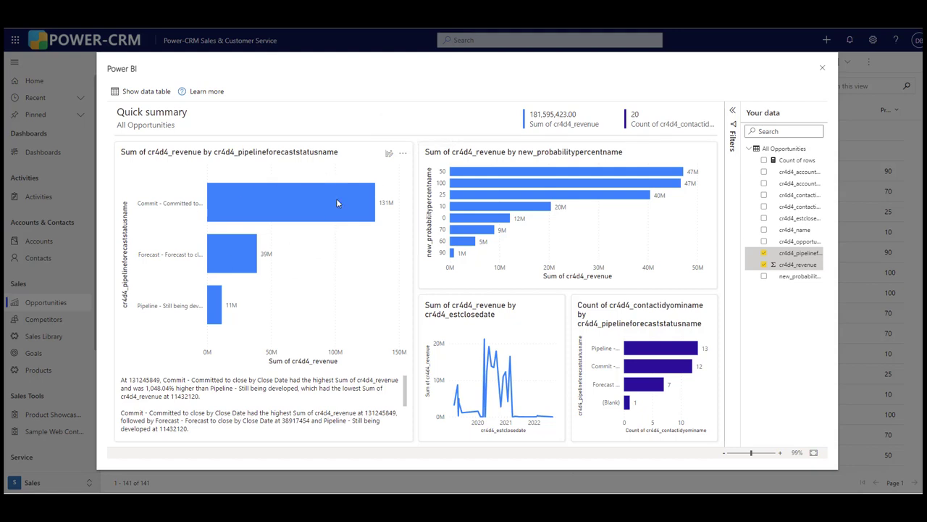
Change the chart of revenue by pipeline forecast status to a Funnel visualization
click(389, 155)
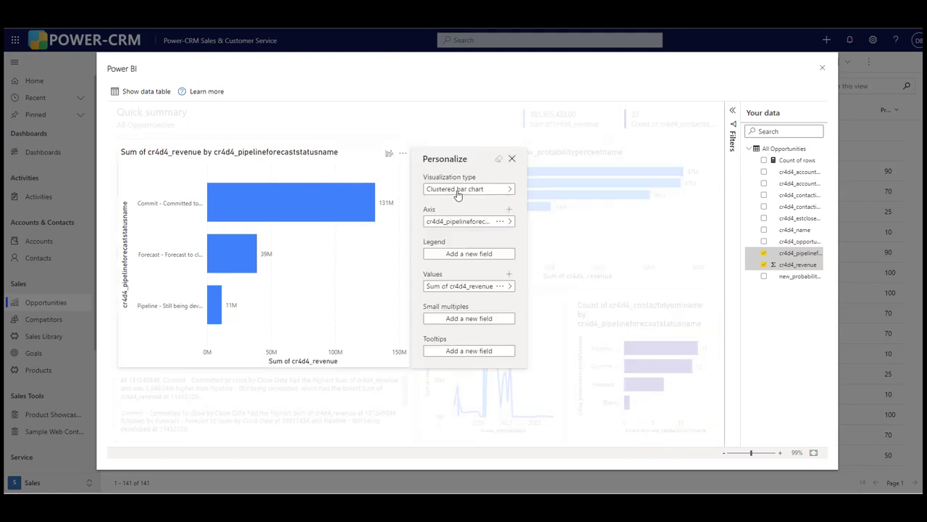
click(504, 190)
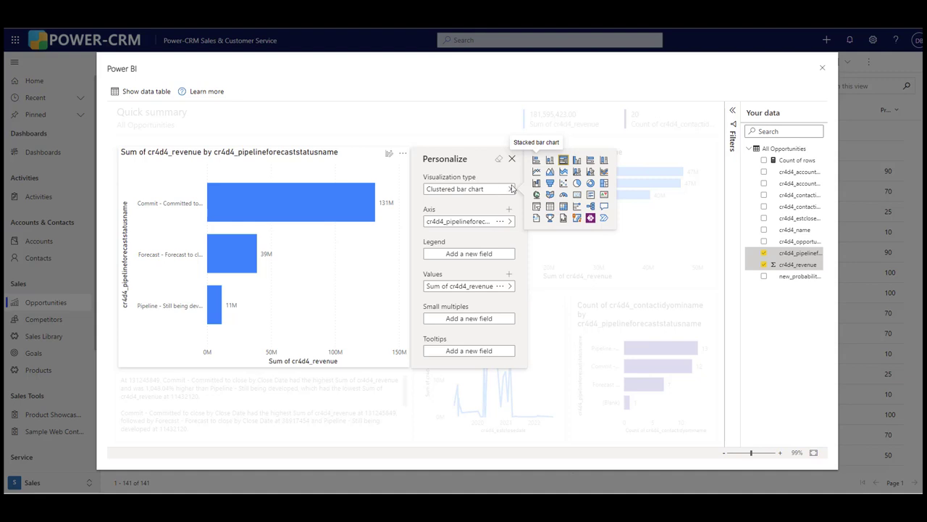
click(550, 184)
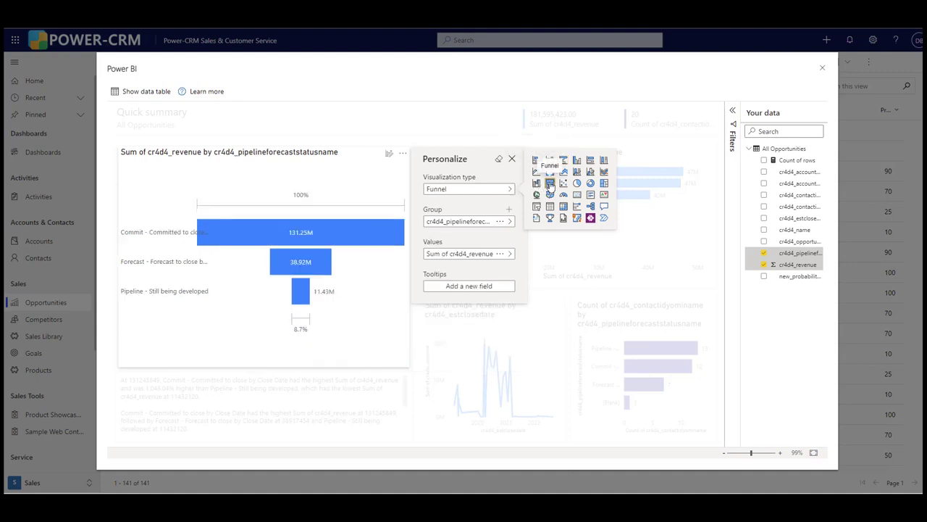
click(512, 159)
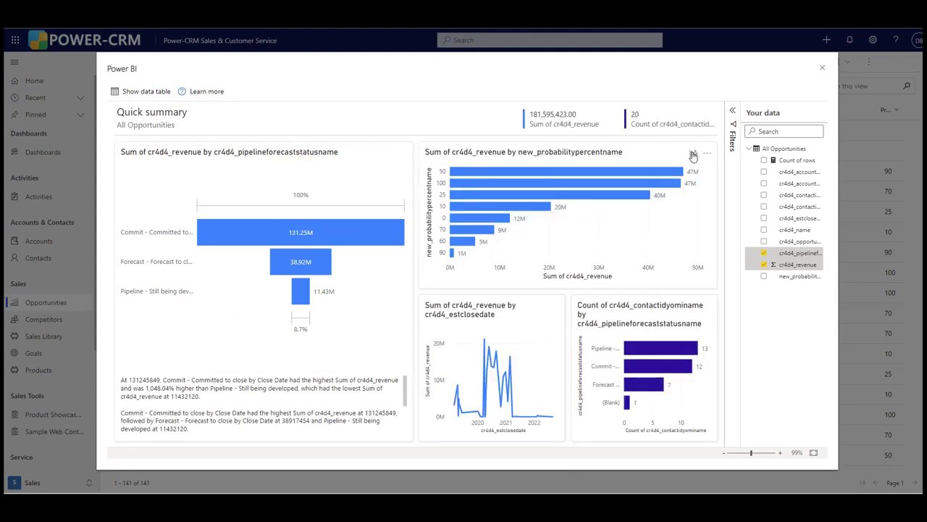
Change the chart of revenue by new_probabilitypercentname to a Pie chart
click(693, 153)
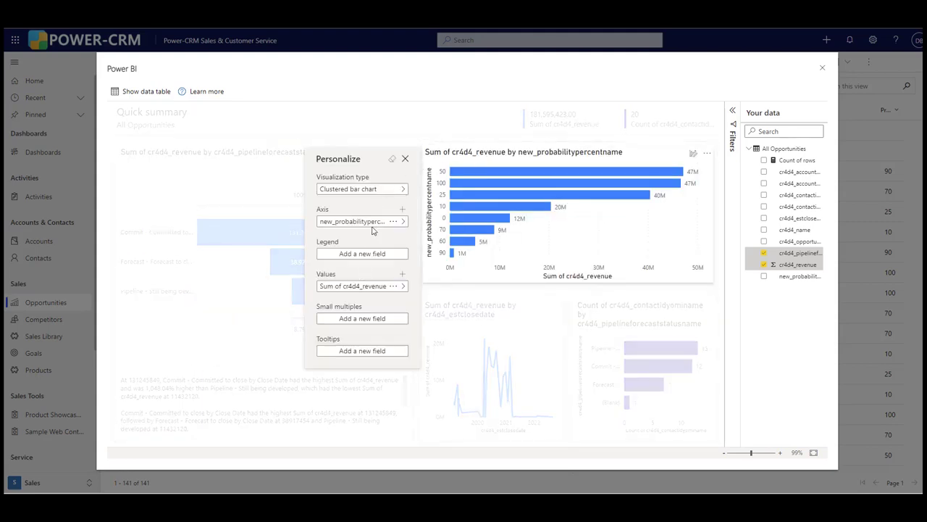
click(389, 191)
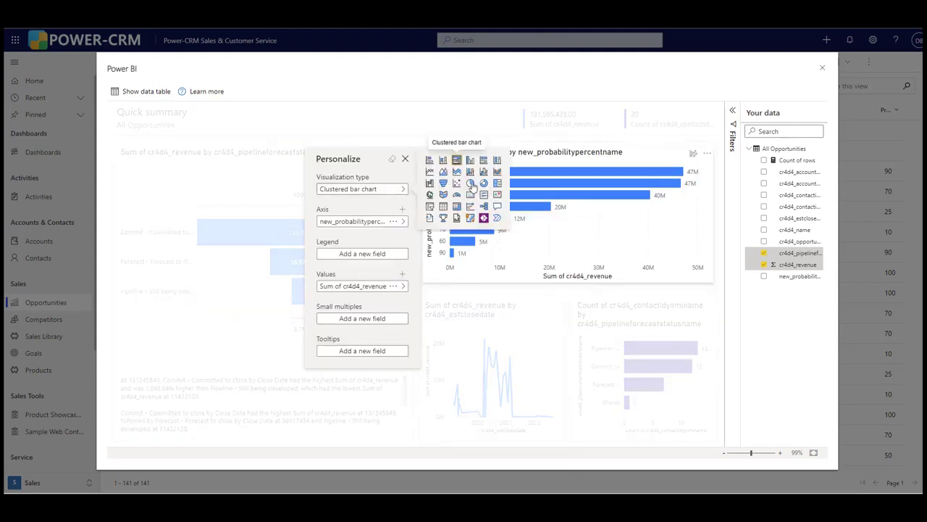
click(471, 184)
click(444, 244)
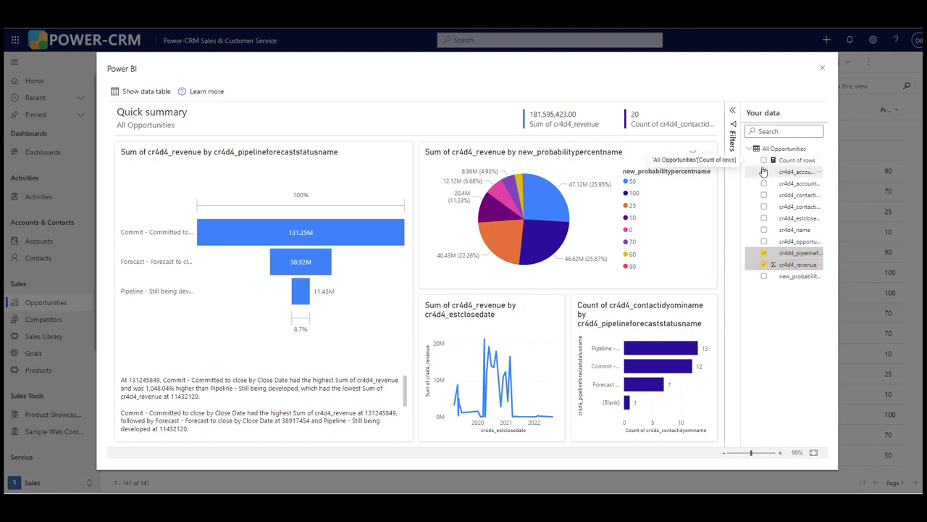
Include all the remaining All Opportunities fields in the report data, from Count of rows through the probability percent field
click(764, 160)
click(763, 171)
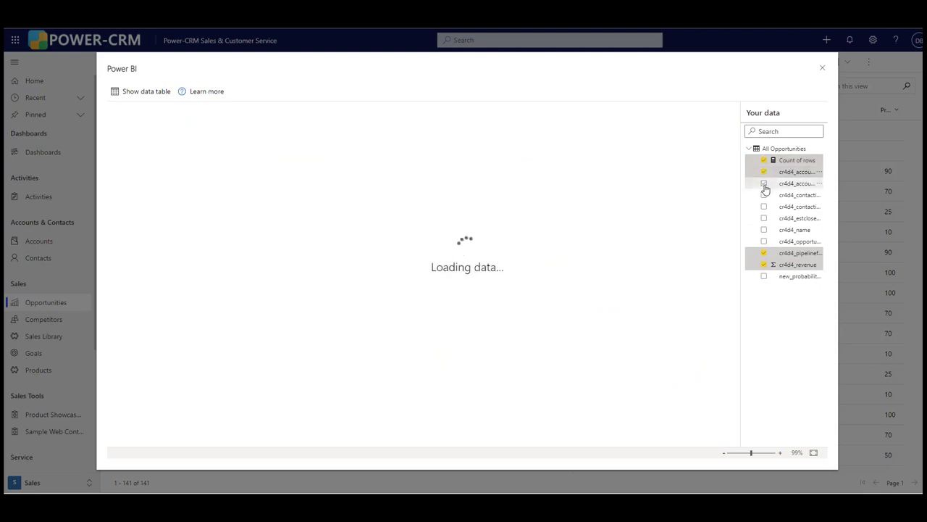
click(763, 184)
click(764, 194)
click(764, 207)
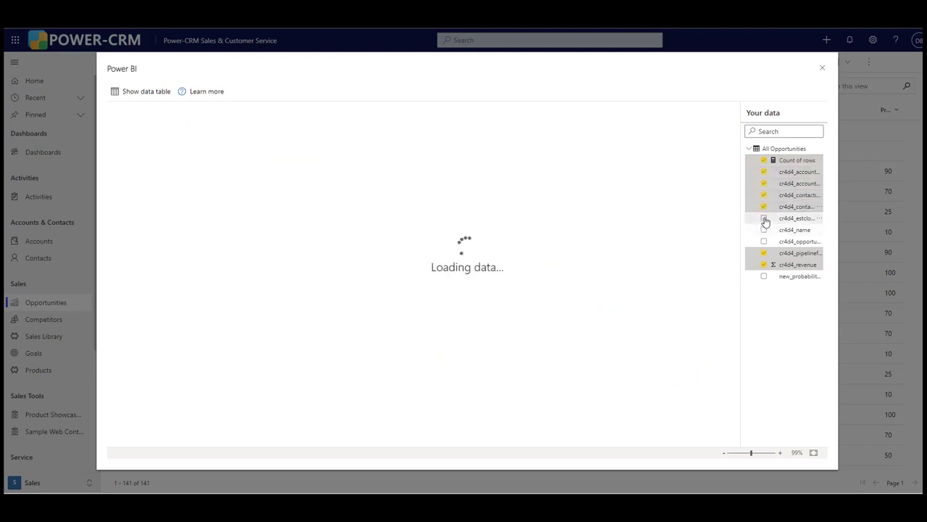
click(763, 218)
click(764, 229)
click(763, 241)
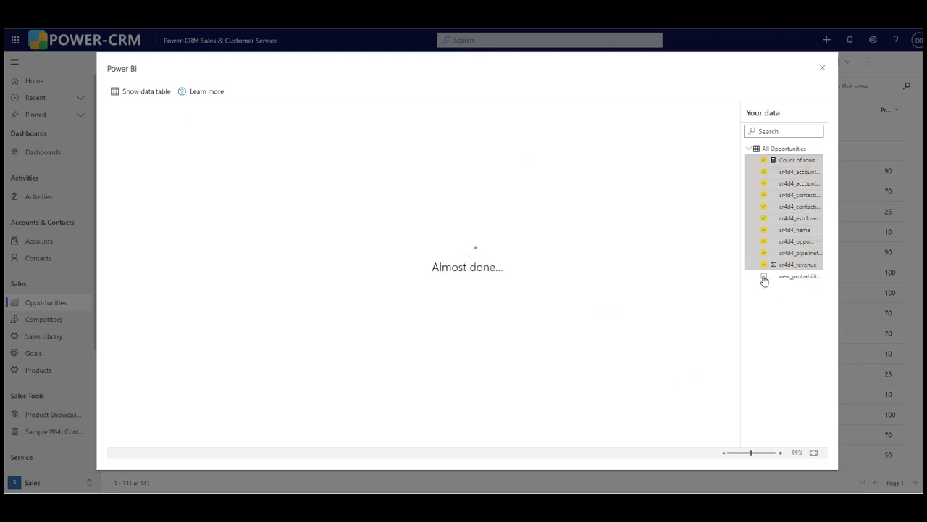
click(764, 276)
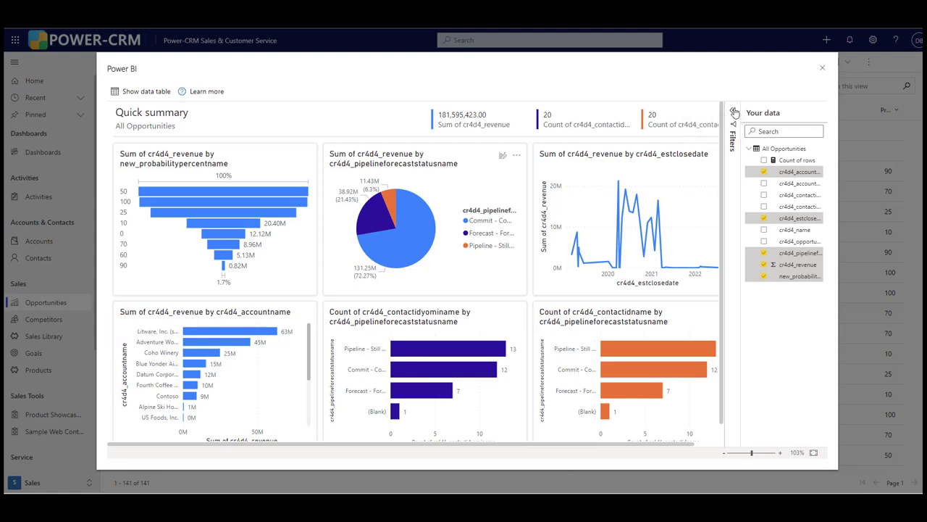
Try filtering the pie chart to the Commit and Forecast pipeline statuses, then restore all statuses and collapse the filters
click(732, 124)
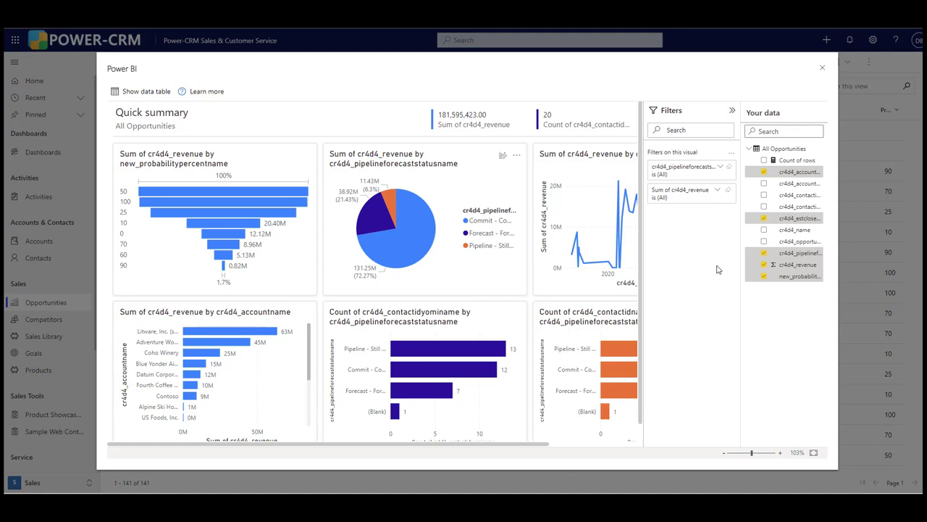
click(721, 169)
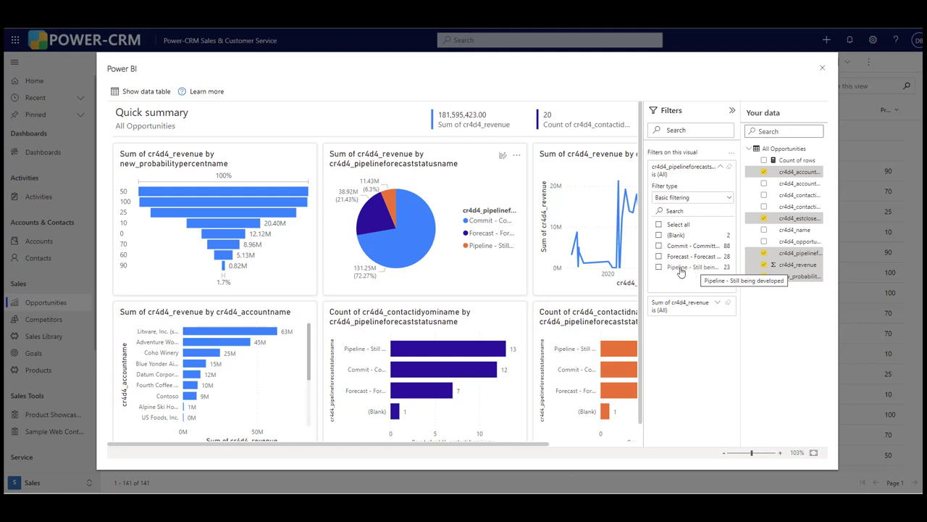
click(659, 246)
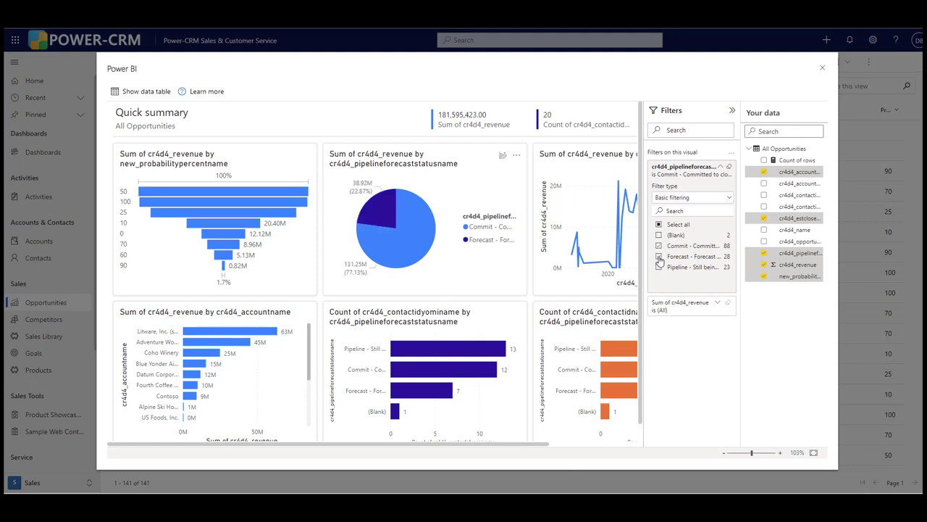
click(659, 258)
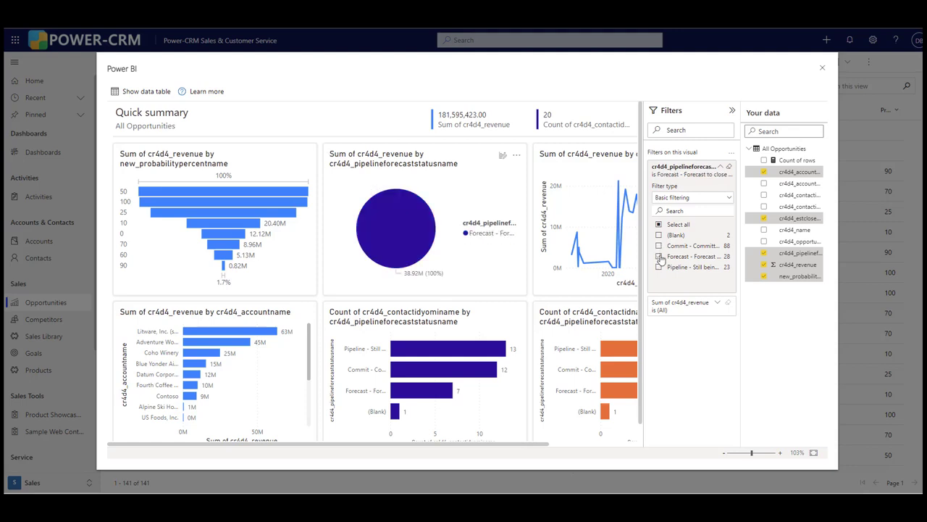
click(660, 257)
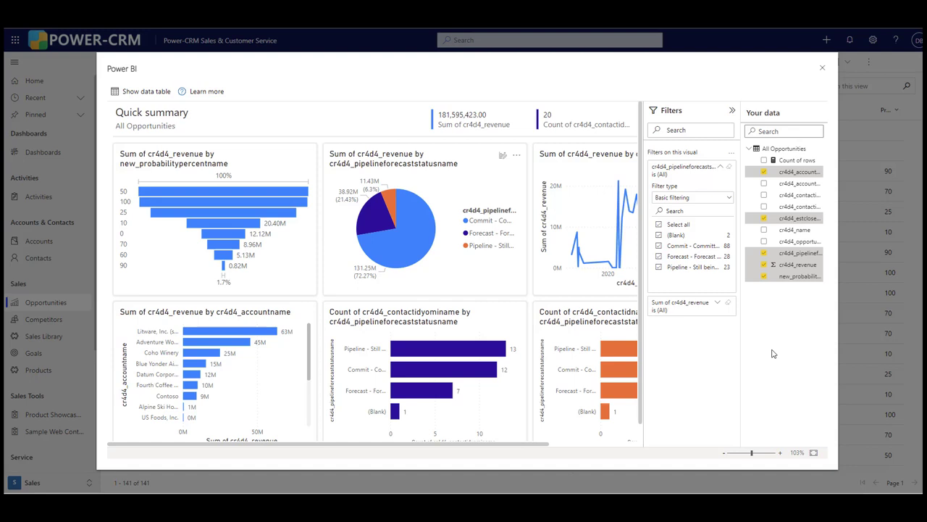
click(732, 113)
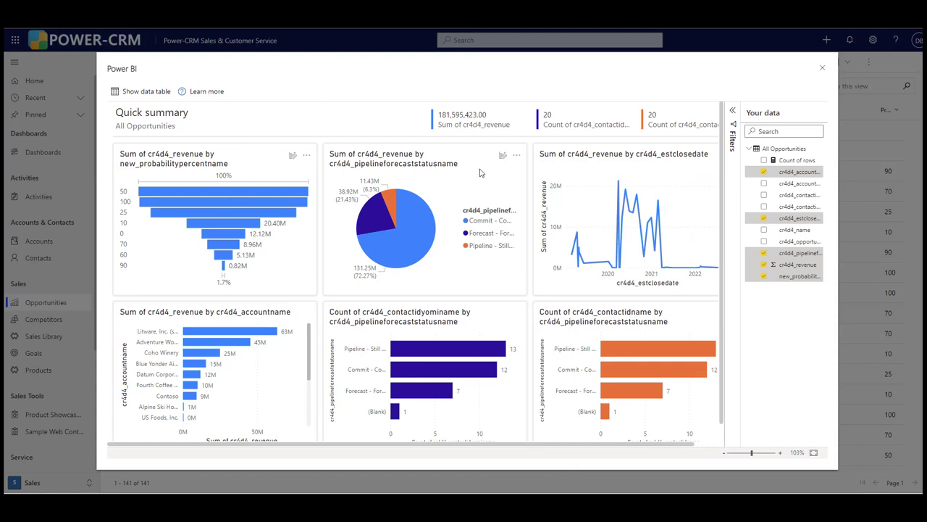
Check the pie chart's personalization options without changing them, and close the Power BI report
click(503, 156)
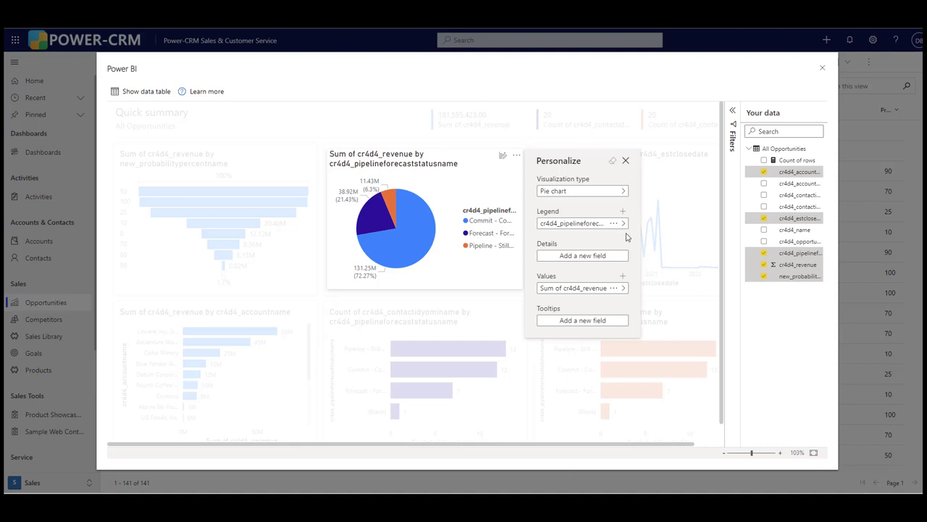
click(625, 160)
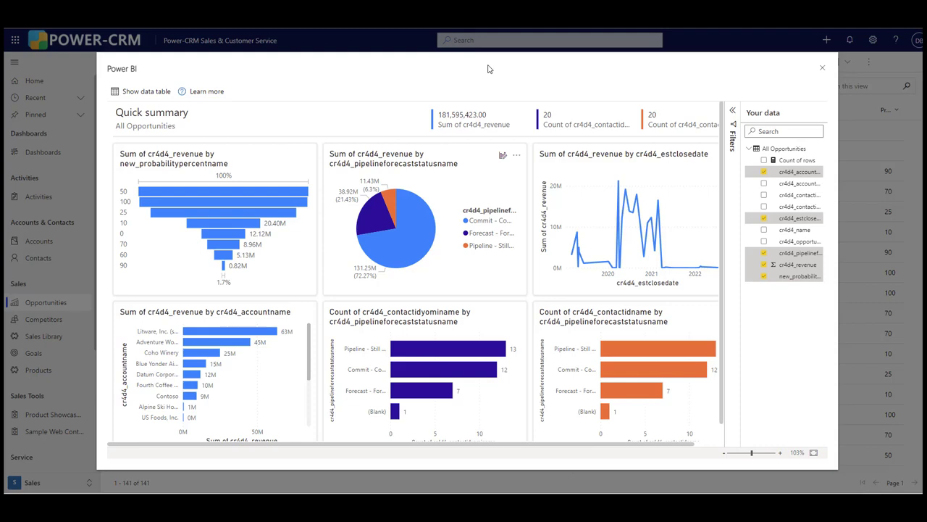
click(822, 67)
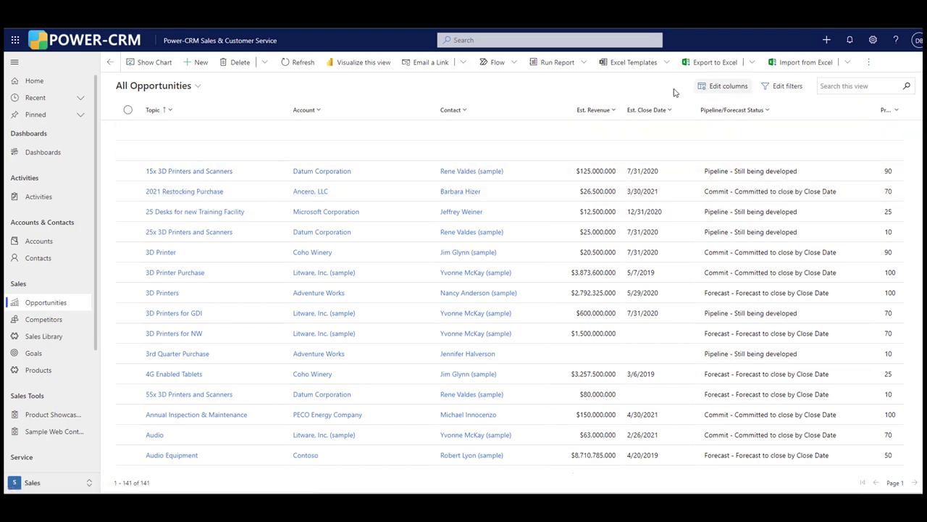
Add the Owner column to the All Opportunities view and apply the column change
click(726, 87)
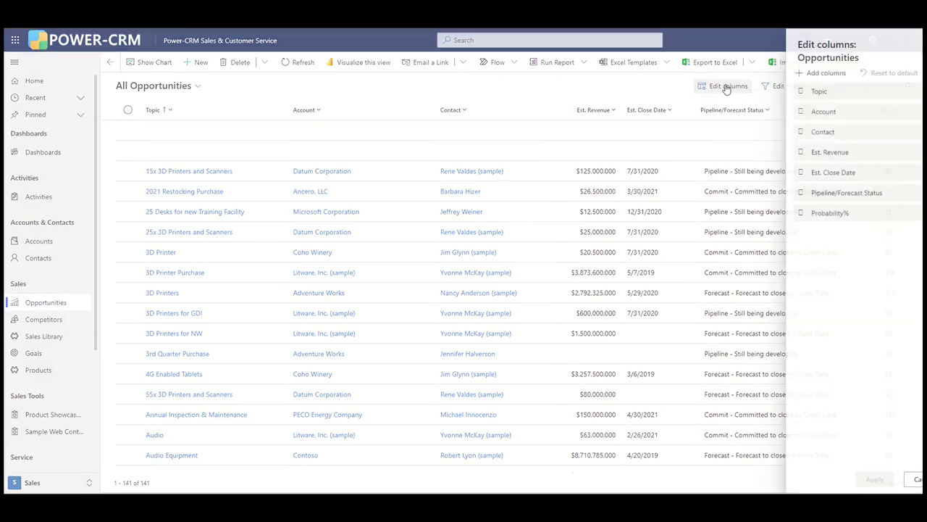
click(823, 72)
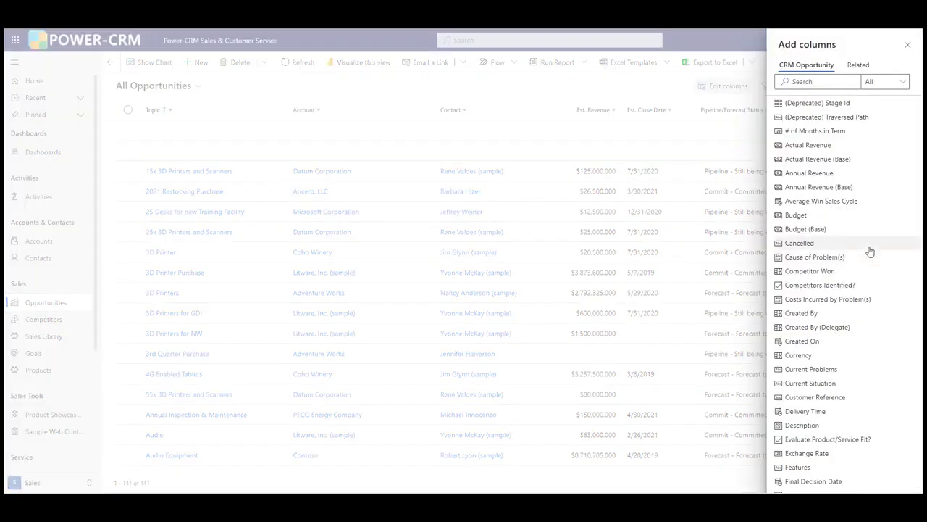
scroll(860, 257, down, 5)
click(843, 406)
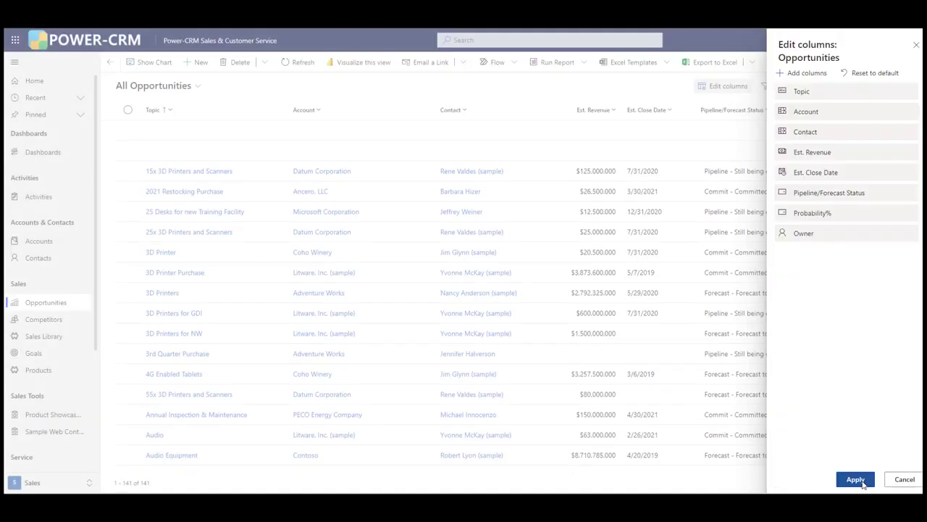
click(863, 484)
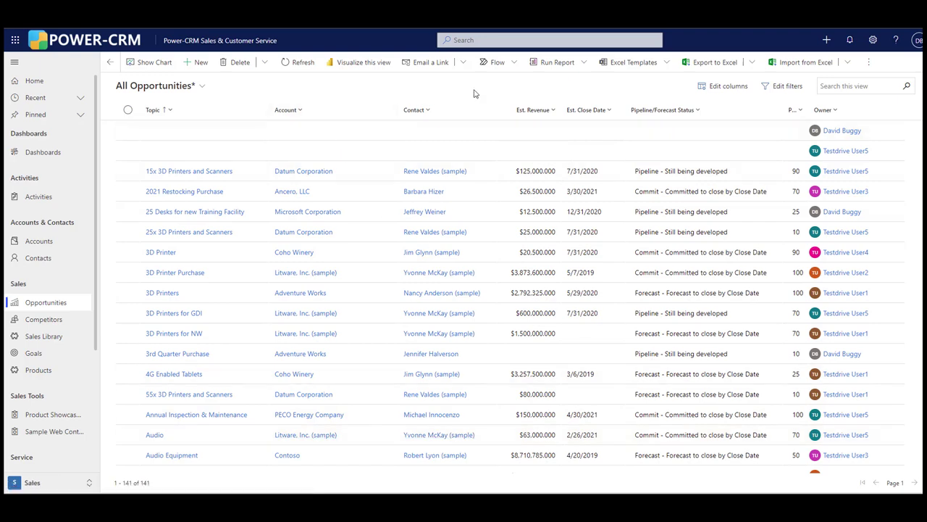
Visualize the updated opportunities view in Power BI and change the revenue by owneridname chart to a Funnel
click(366, 65)
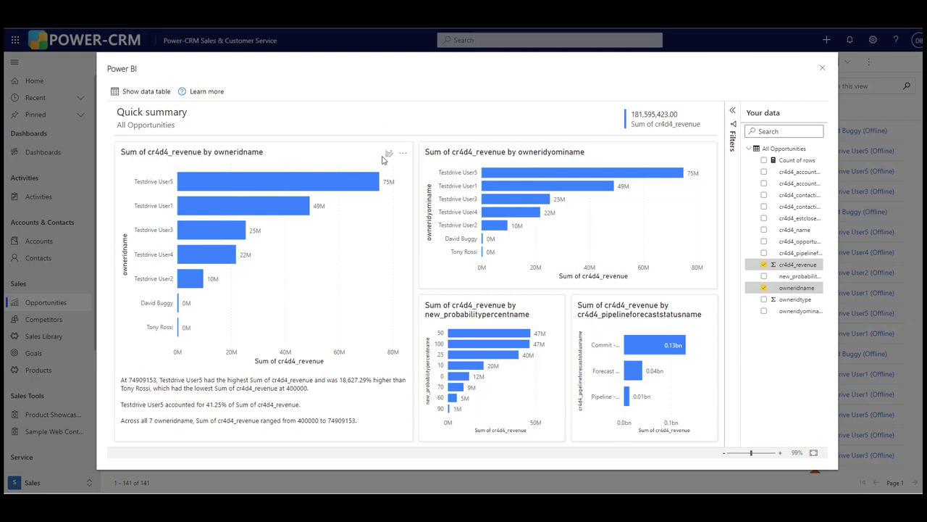
click(390, 156)
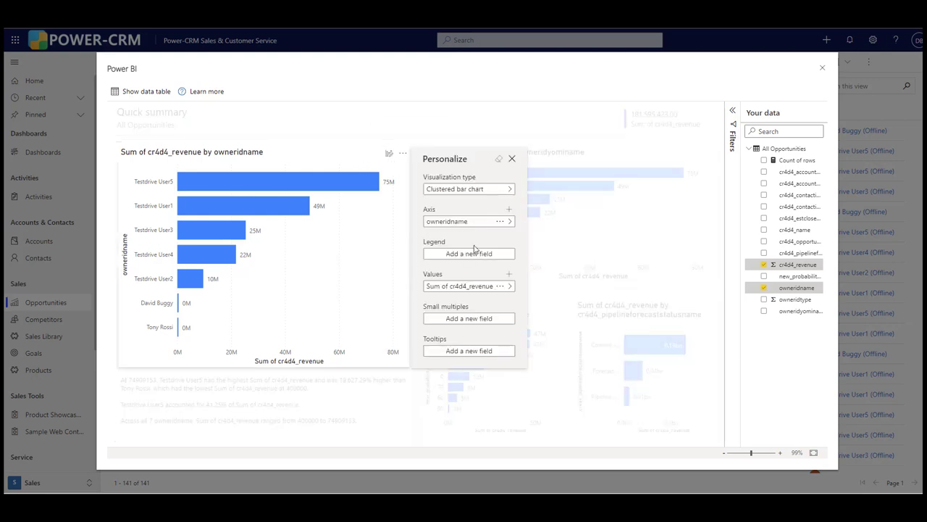
click(487, 191)
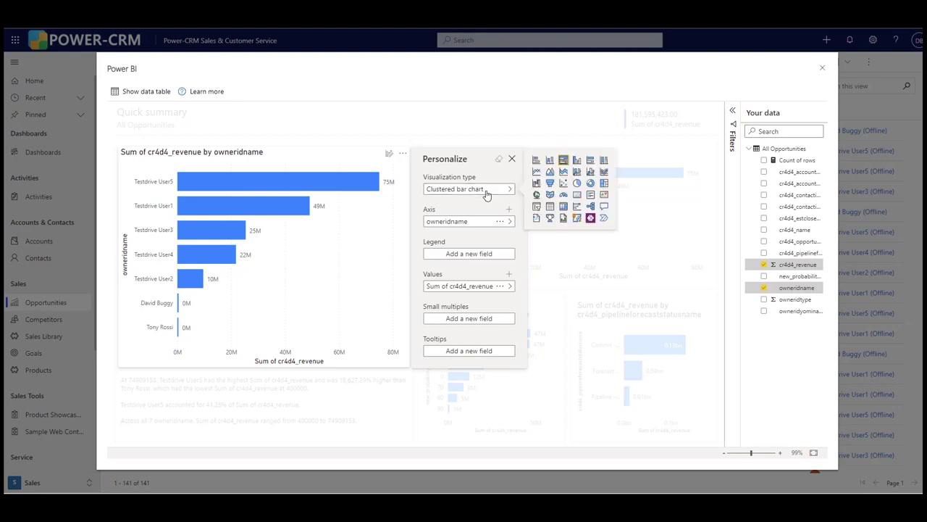
click(550, 183)
click(513, 157)
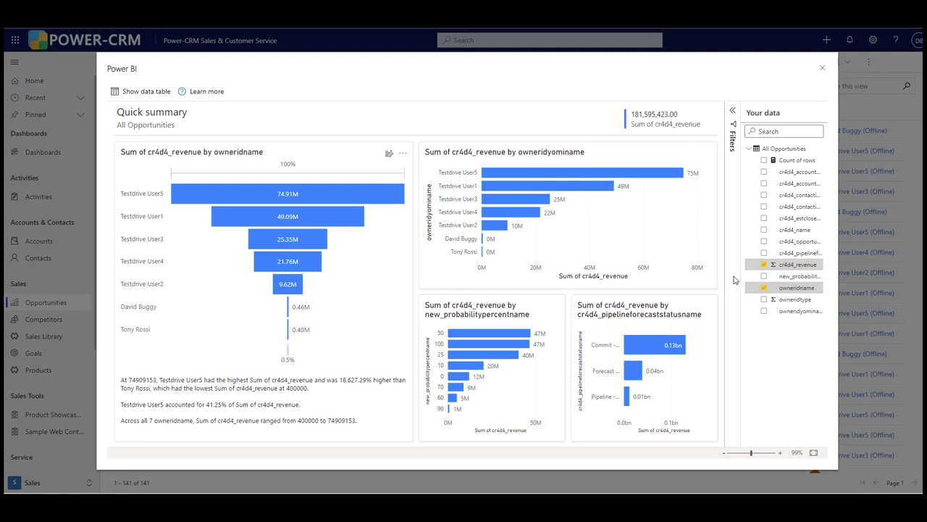
Include the probability percent field in the report data
click(764, 276)
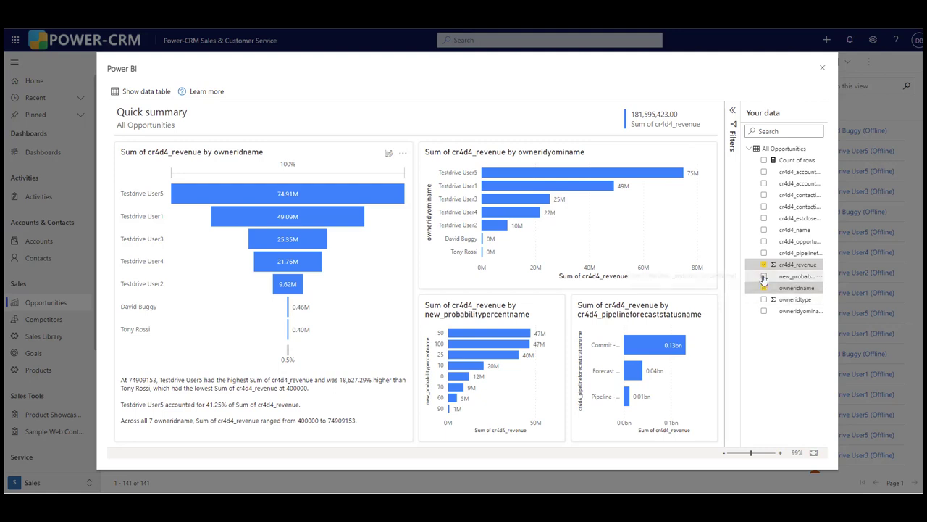